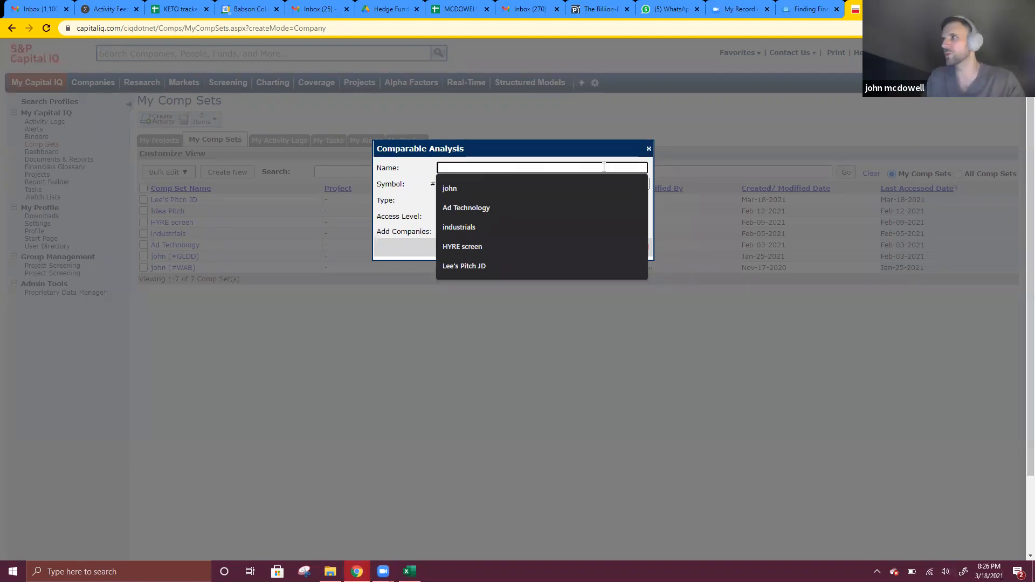
{"action": "left_click", "coordinate": [569, 406]}
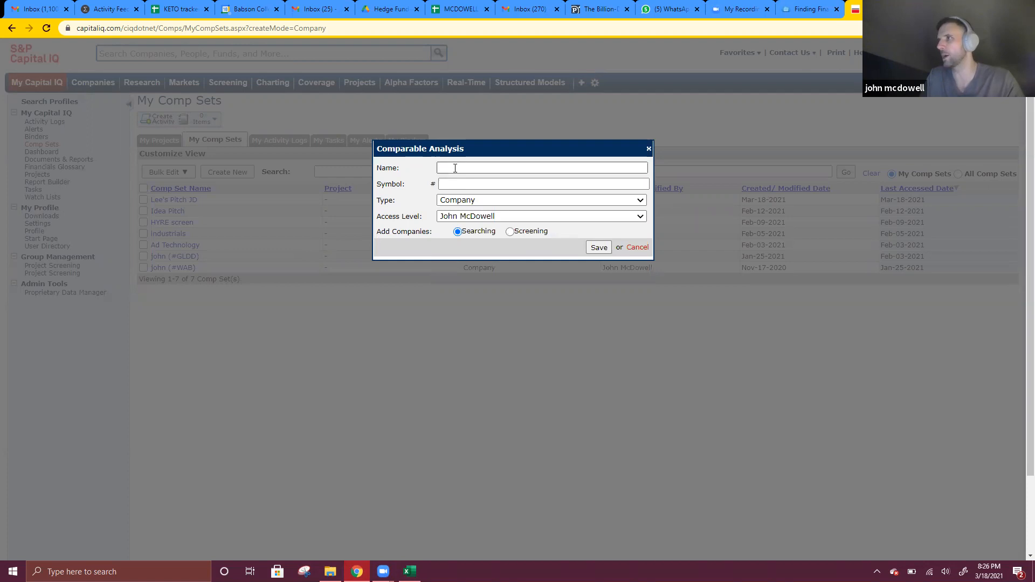
{"action": "left_click", "coordinate": [648, 149]}
{"action": "left_click", "coordinate": [12, 28]}
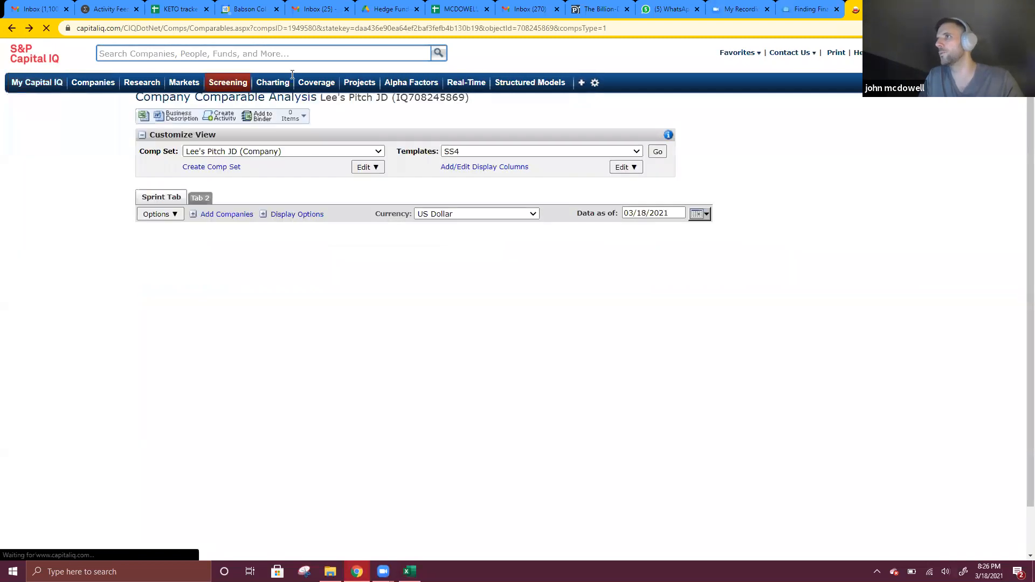
Create a company comparable analysis named with the colleague's first name in possessive form followed by "JD Demo".
{"action": "mouse_move", "coordinate": [236, 85]}
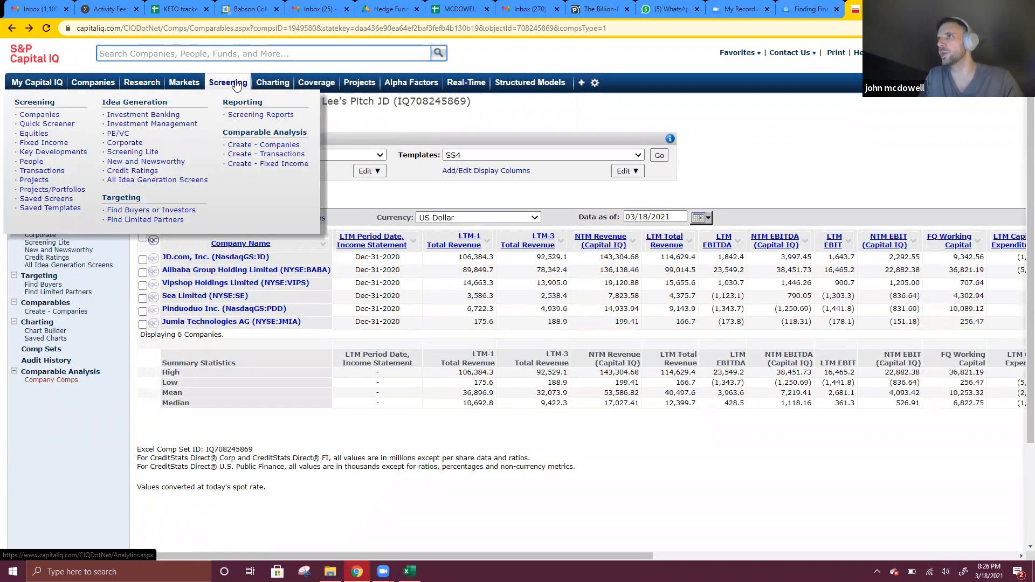
{"action": "left_click", "coordinate": [255, 146]}
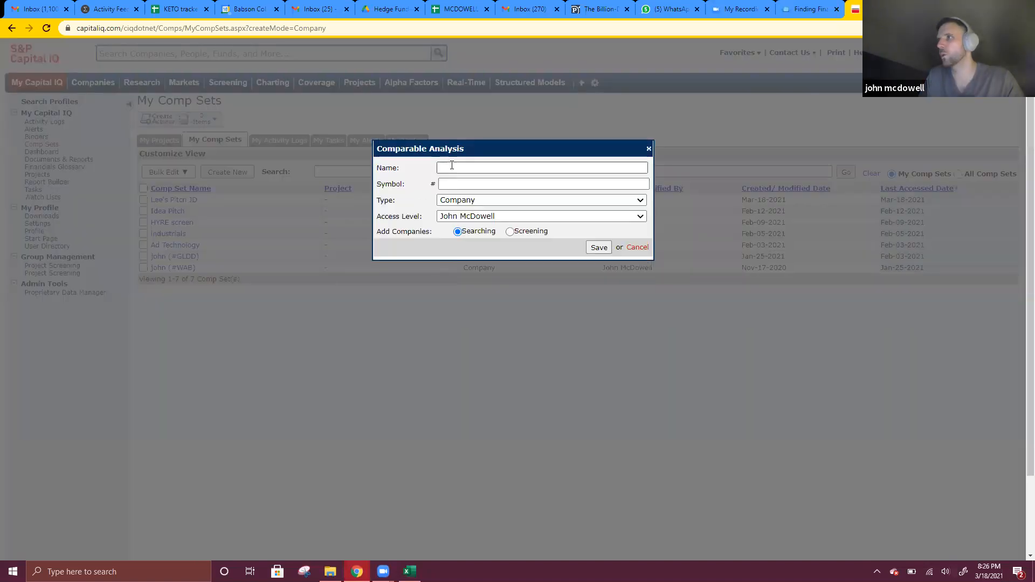
{"action": "left_click", "coordinate": [447, 167]}
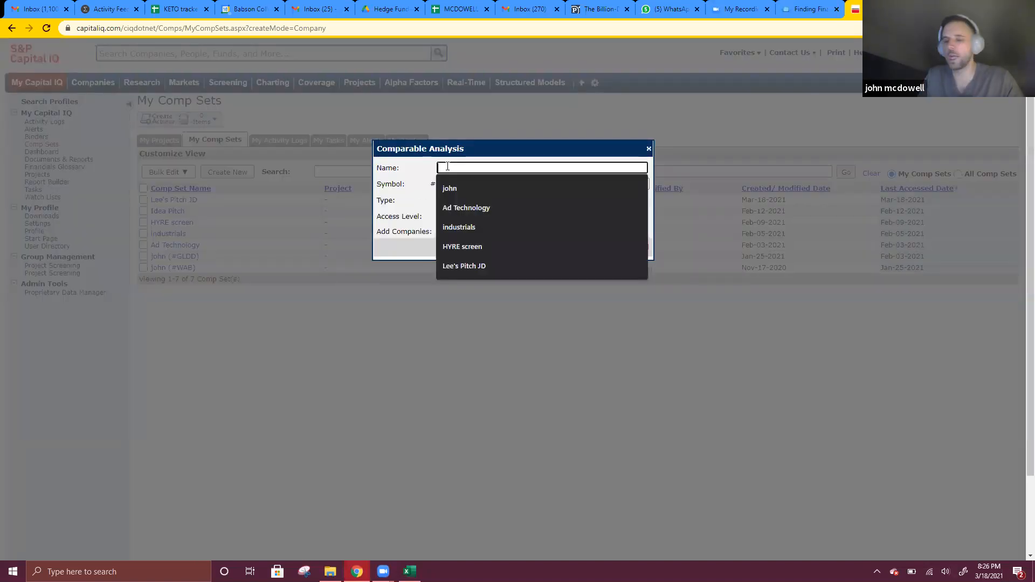
{"action": "type", "text": "Lee"}
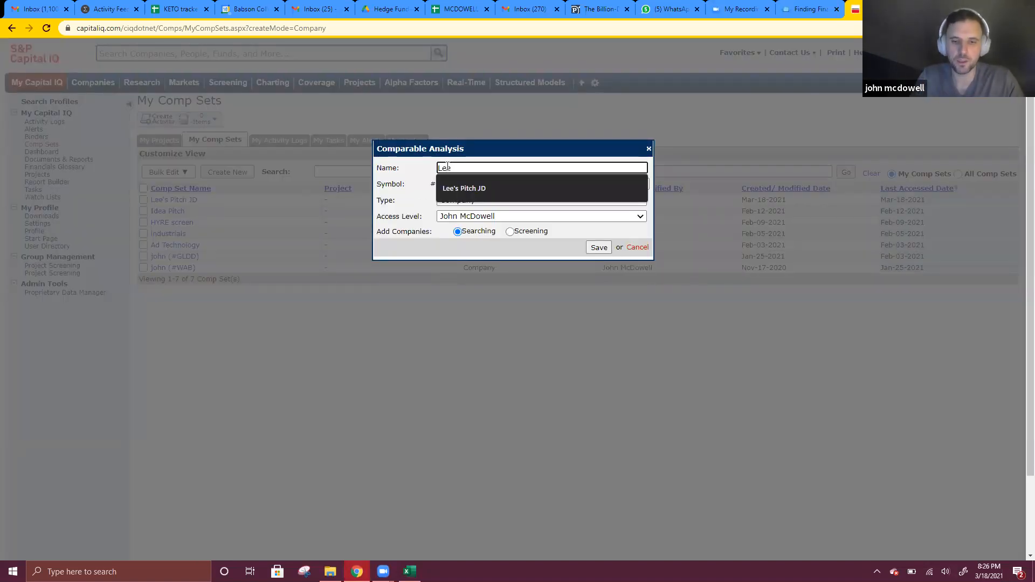
{"action": "type", "text": "'s mJD demo"}
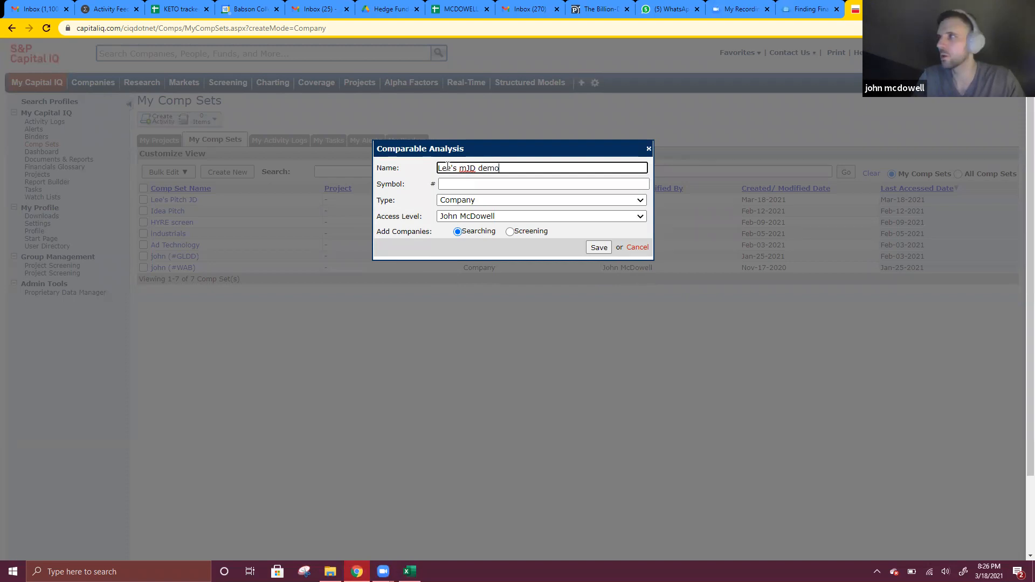
{"action": "key", "text": "BackSpace"}
{"action": "key", "text": "BackSpace"}
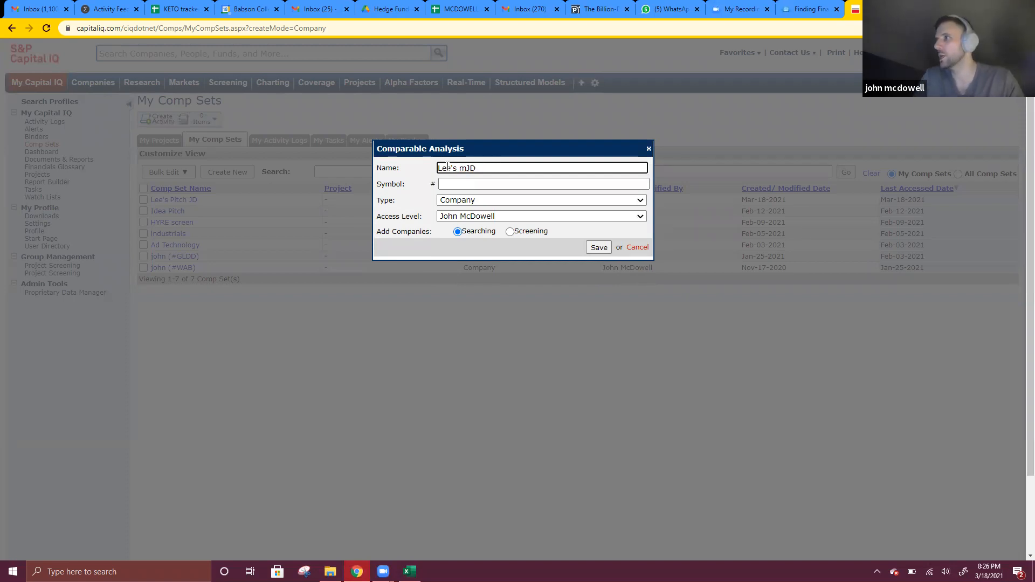
{"action": "key", "text": "BackSpace"}
{"action": "type", "text": "JD De"}
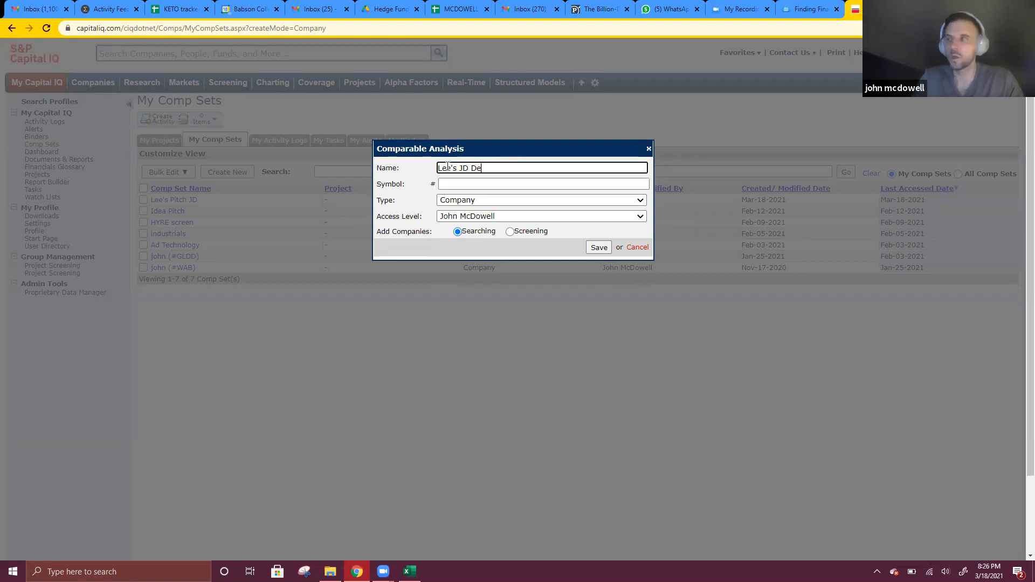
{"action": "type", "text": "mo"}
{"action": "left_click", "coordinate": [597, 247]}
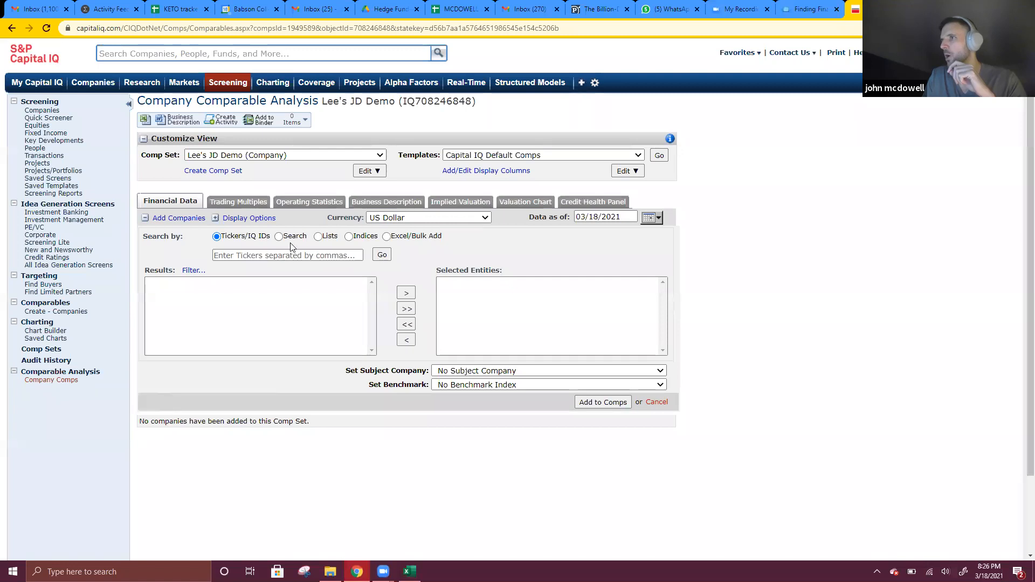
Select JD.com and Alibaba Group Holding (NYSE:BABA) for the comp set using the tickers JD and BABA.
{"action": "left_click", "coordinate": [276, 254]}
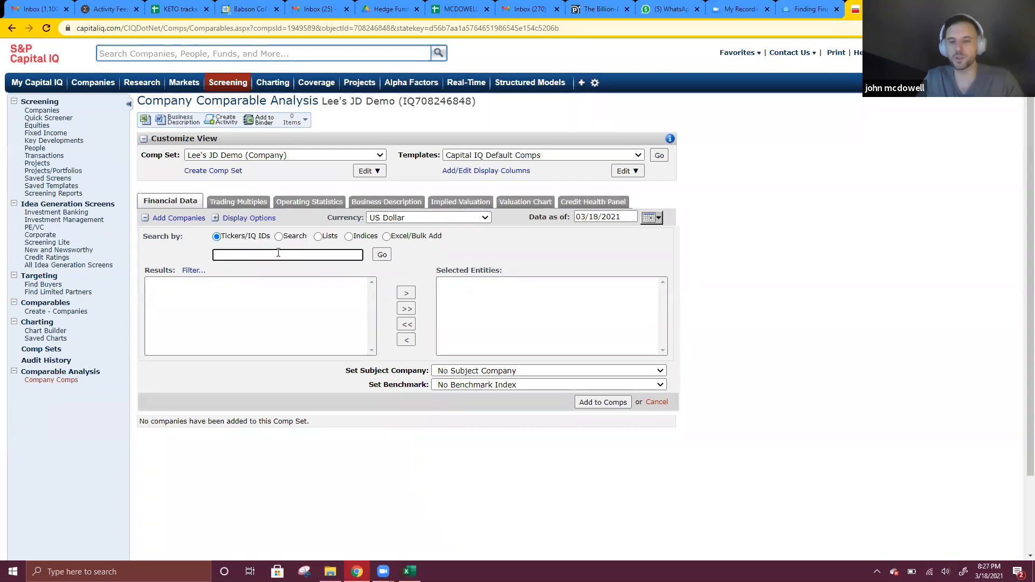
{"action": "type", "text": "JD"}
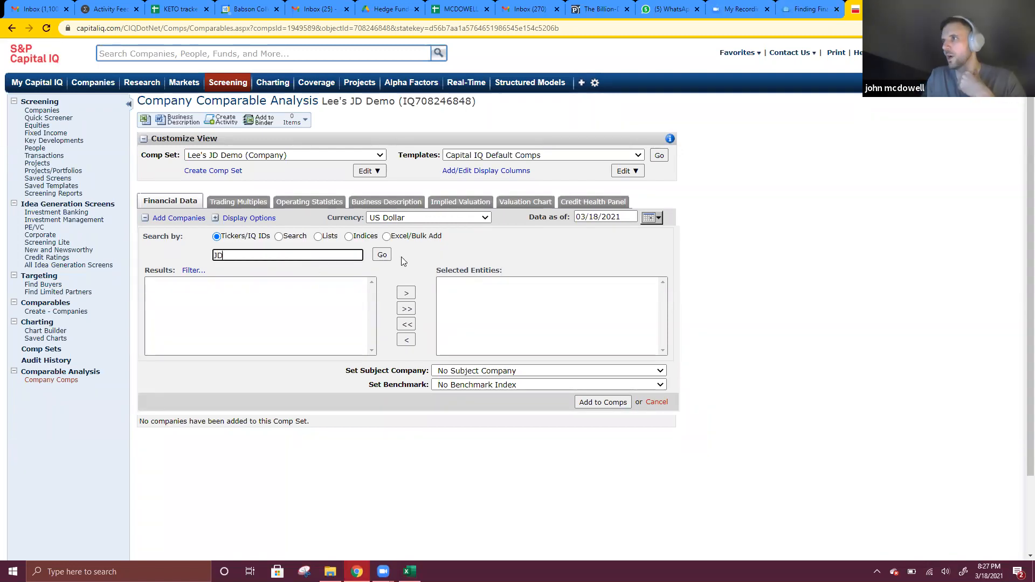
{"action": "left_click", "coordinate": [388, 258]}
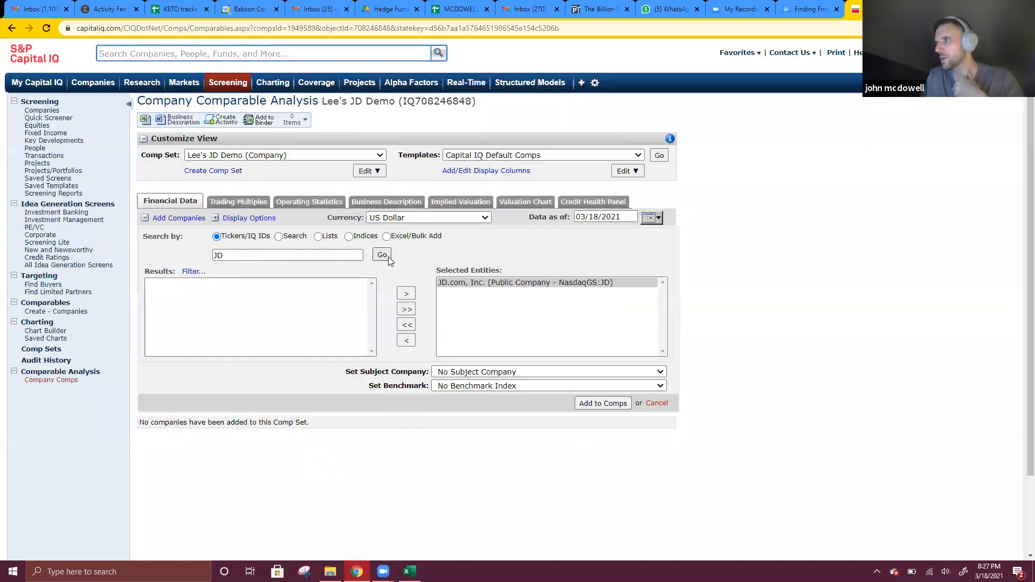
{"action": "left_click", "coordinate": [264, 254]}
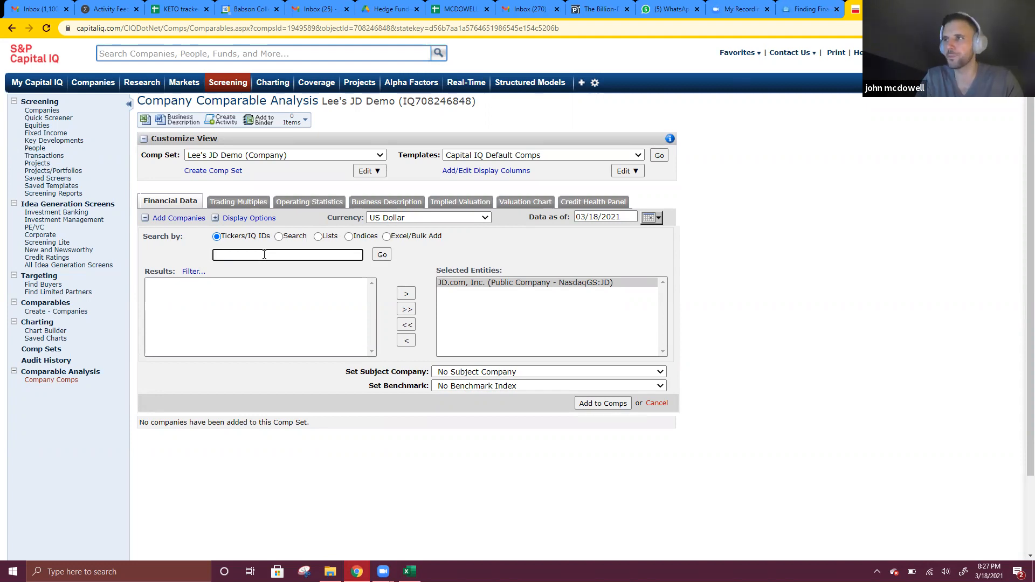
{"action": "type", "text": "BABA"}
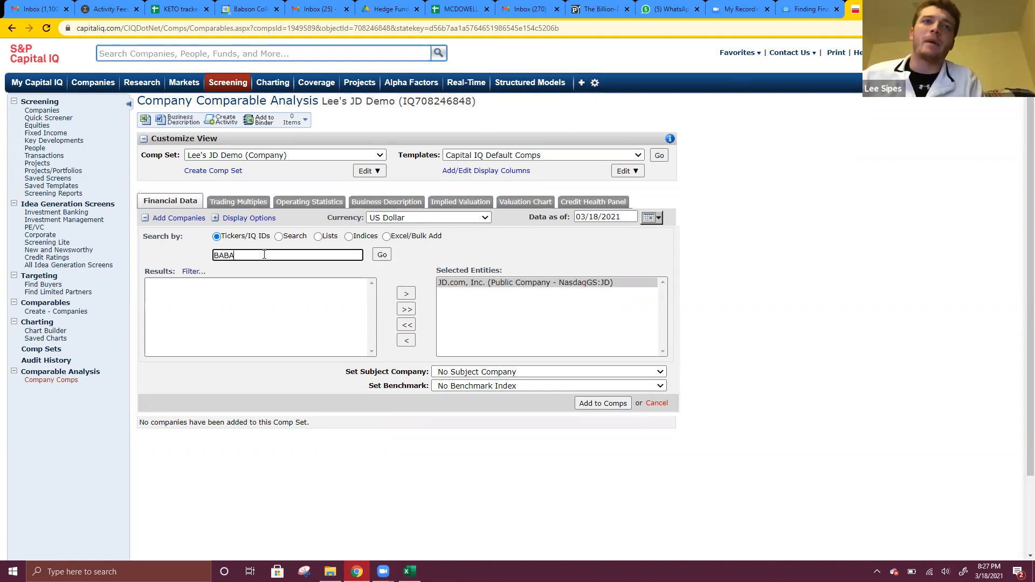
{"action": "left_click", "coordinate": [382, 255]}
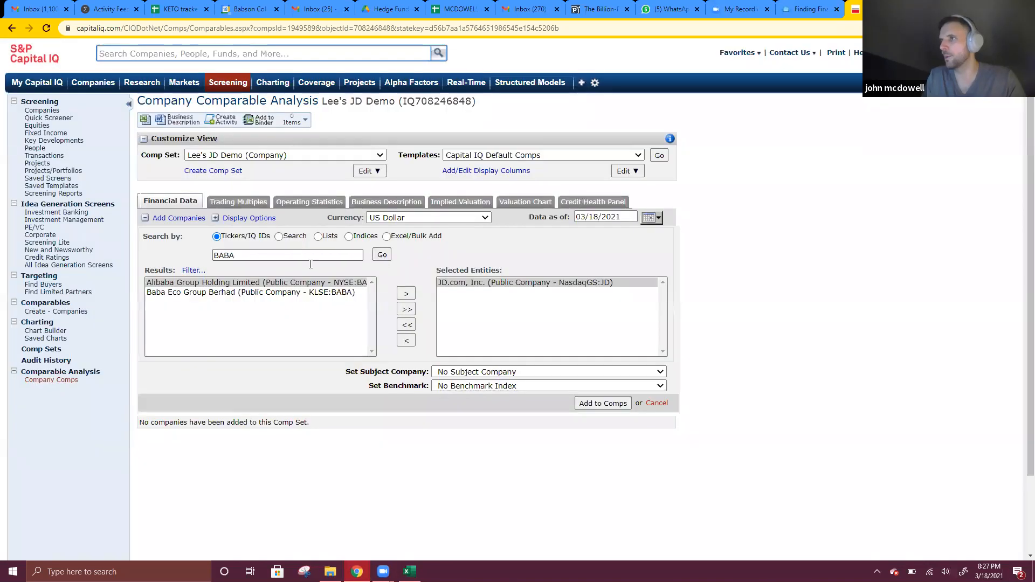
{"action": "left_click", "coordinate": [407, 293]}
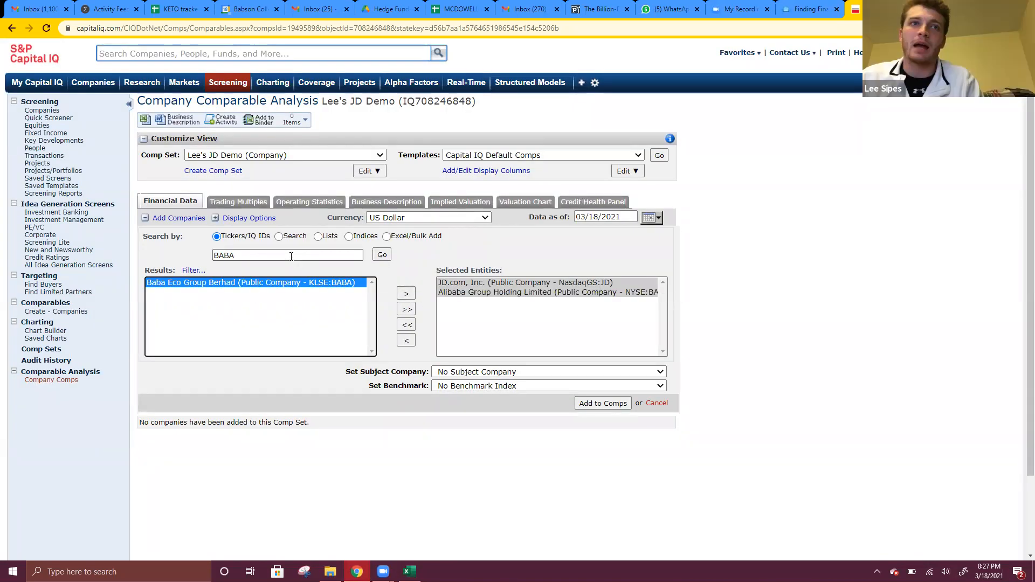
Select Vipshop Holdings and Jumia Technologies for the comp set using the tickers VIPS and JMIA.
{"action": "left_click", "coordinate": [292, 255]}
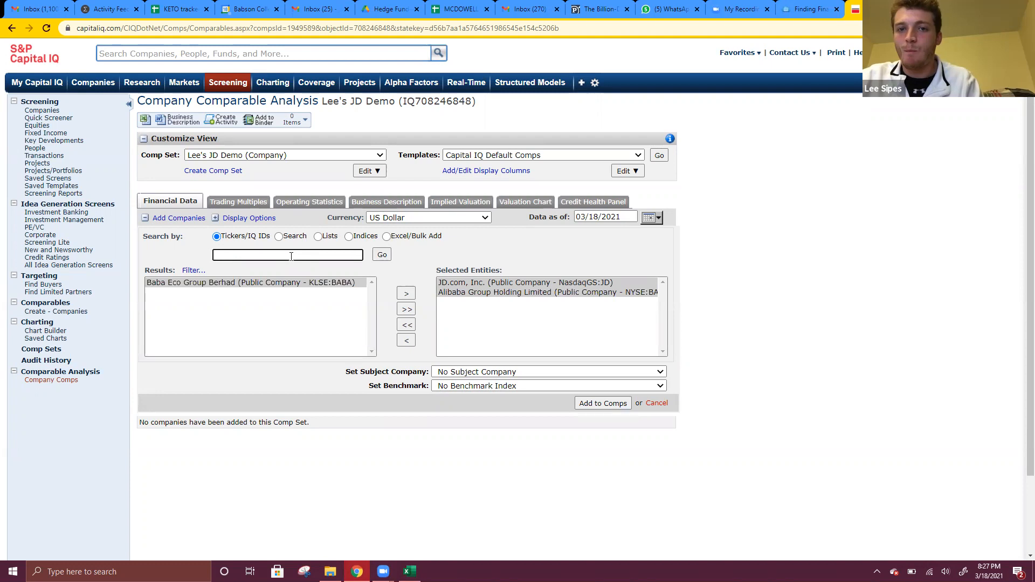
{"action": "type", "text": "VIPS"}
{"action": "left_click", "coordinate": [383, 256]}
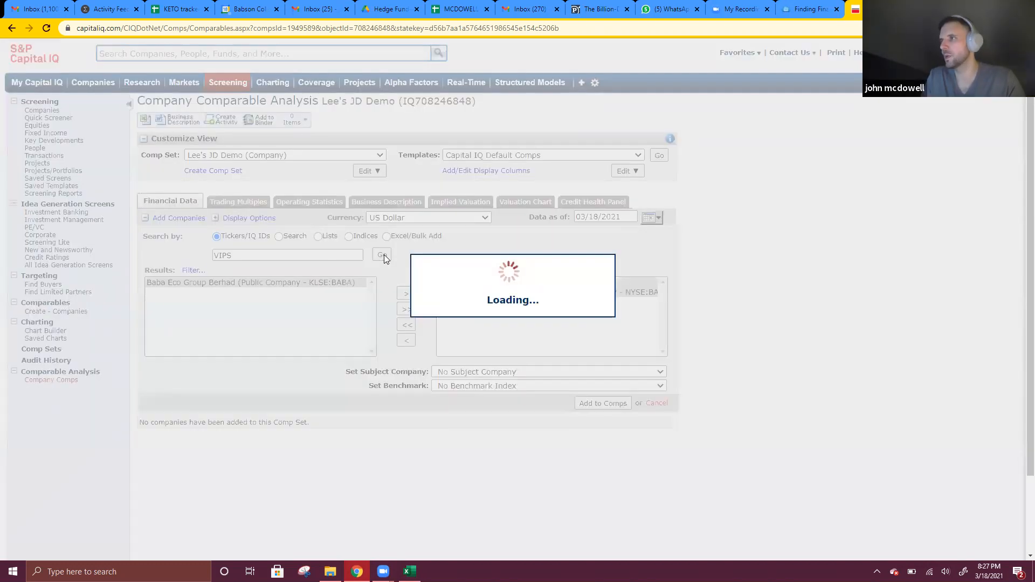
{"action": "left_click", "coordinate": [296, 254]}
{"action": "key", "text": "BackSpace"}
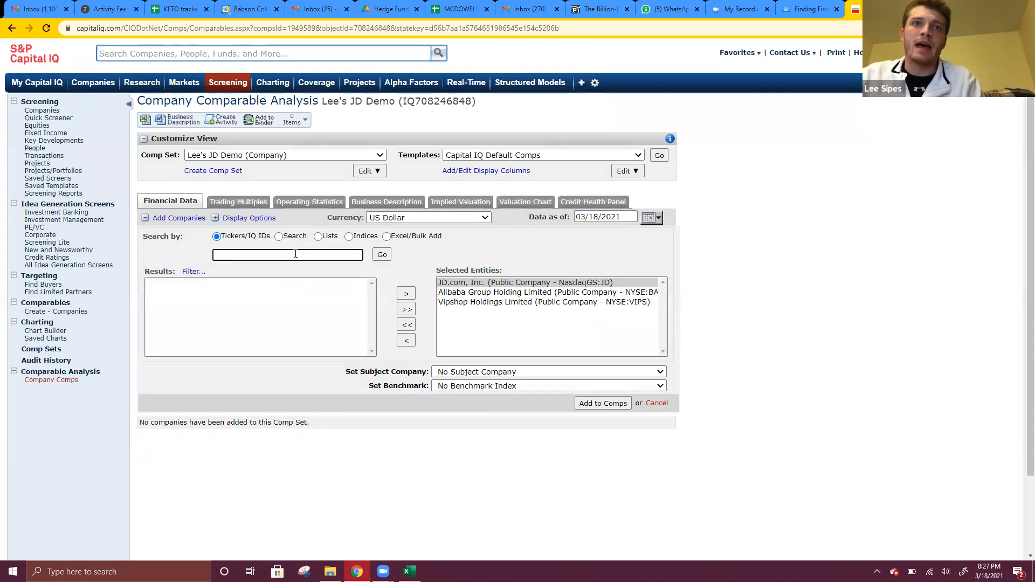
{"action": "type", "text": "JMIA"}
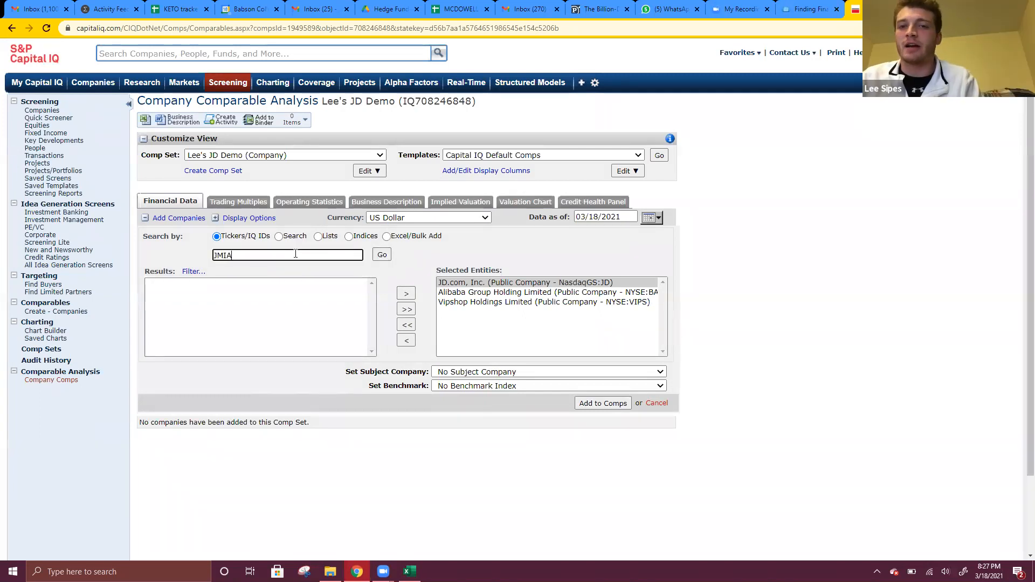
{"action": "left_click", "coordinate": [383, 257]}
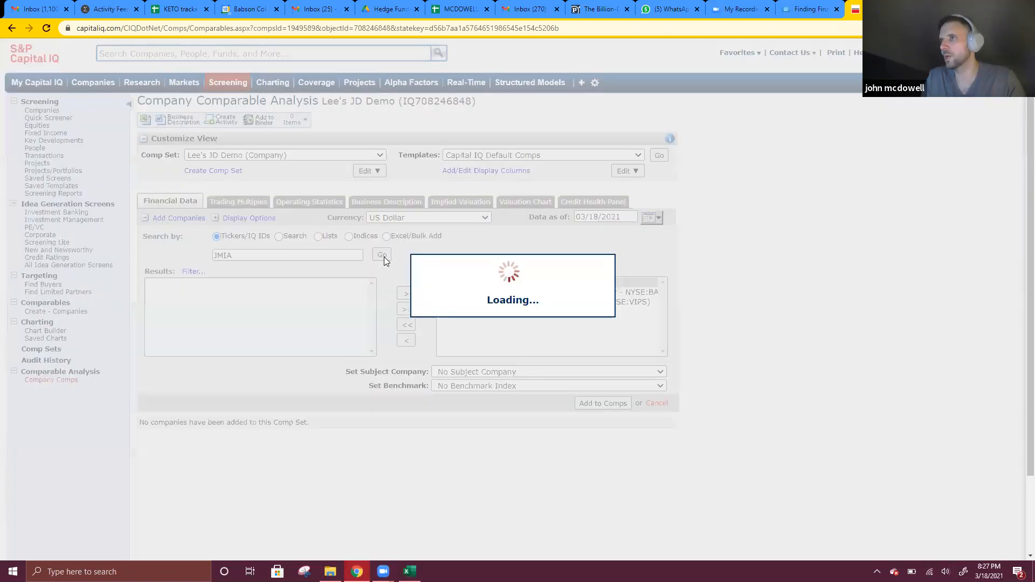
Select Pinduoduo for the comp set using the ticker PDD.
{"action": "left_click", "coordinate": [290, 255]}
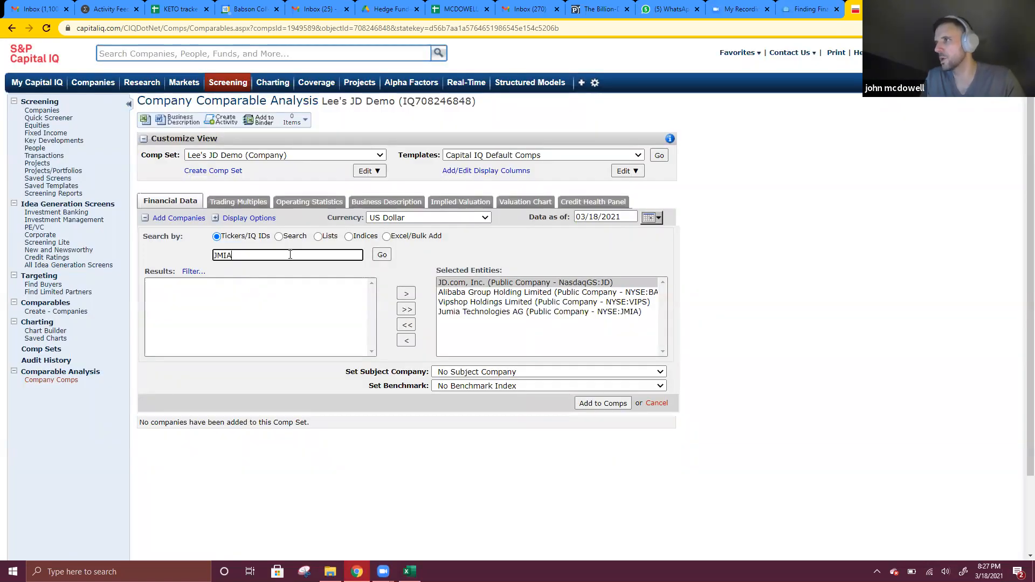
{"action": "key", "text": "BackSpace"}
{"action": "key", "text": "BackSpace"}
{"action": "key", "text": "BackSpace"}
{"action": "key", "text": "BackSpace"}
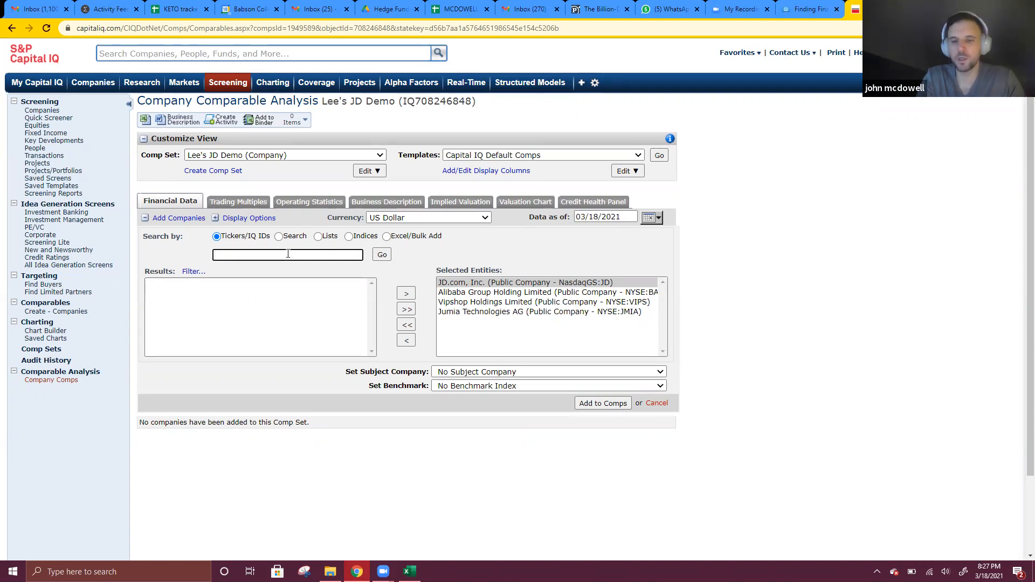
{"action": "type", "text": "PDD"}
{"action": "left_click", "coordinate": [386, 255]}
Select Sea Limited (NYSE:SE) using the ticker SE and add all selected companies to the comps.
{"action": "left_click", "coordinate": [291, 253]}
{"action": "key", "text": "BackSpace"}
{"action": "key", "text": "BackSpace"}
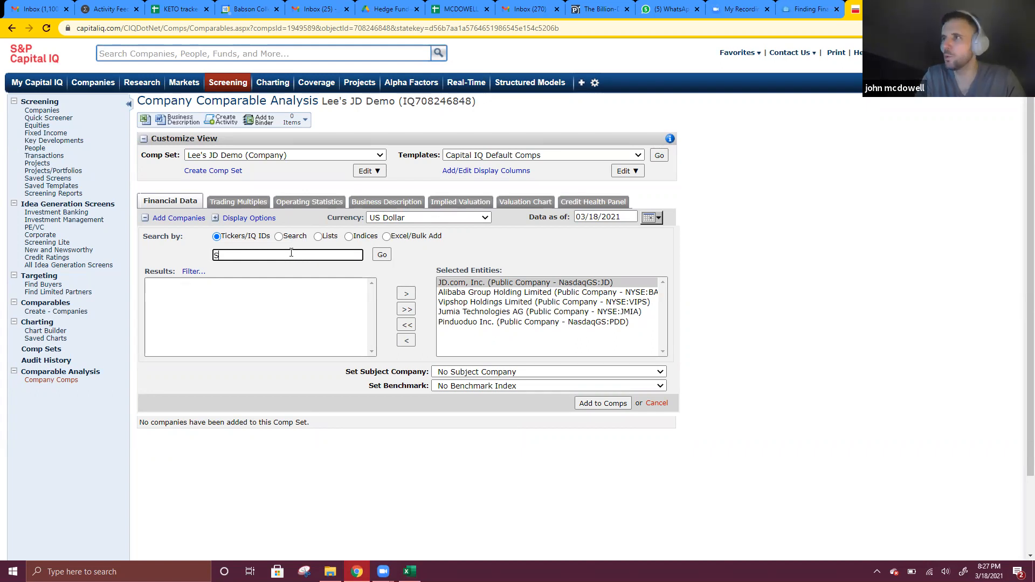
{"action": "type", "text": "SE"}
{"action": "left_click", "coordinate": [382, 255]}
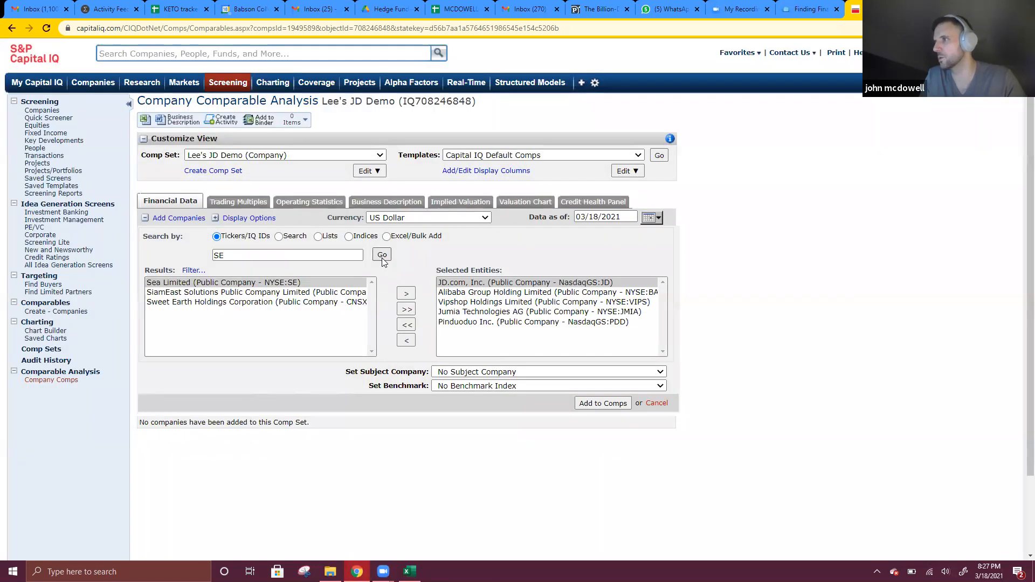
{"action": "left_click", "coordinate": [406, 293]}
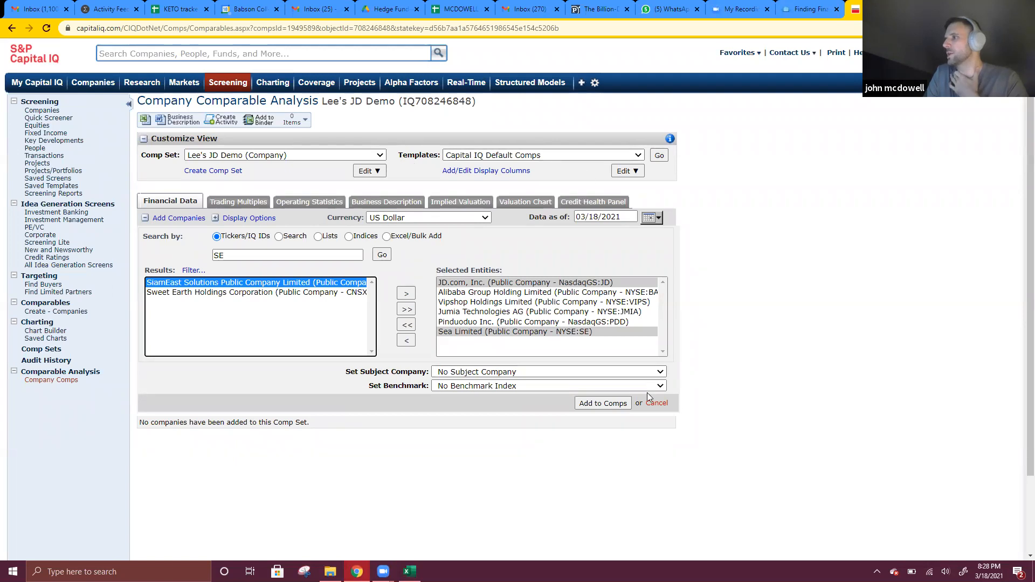
{"action": "left_click", "coordinate": [622, 404]}
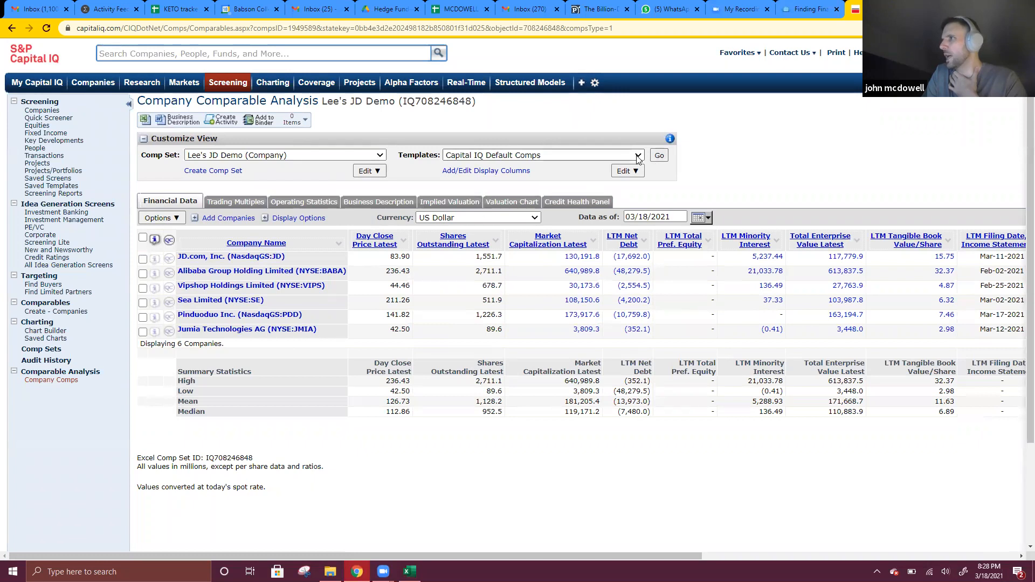
Apply the SS4 template to the comp set.
{"action": "left_click", "coordinate": [545, 156]}
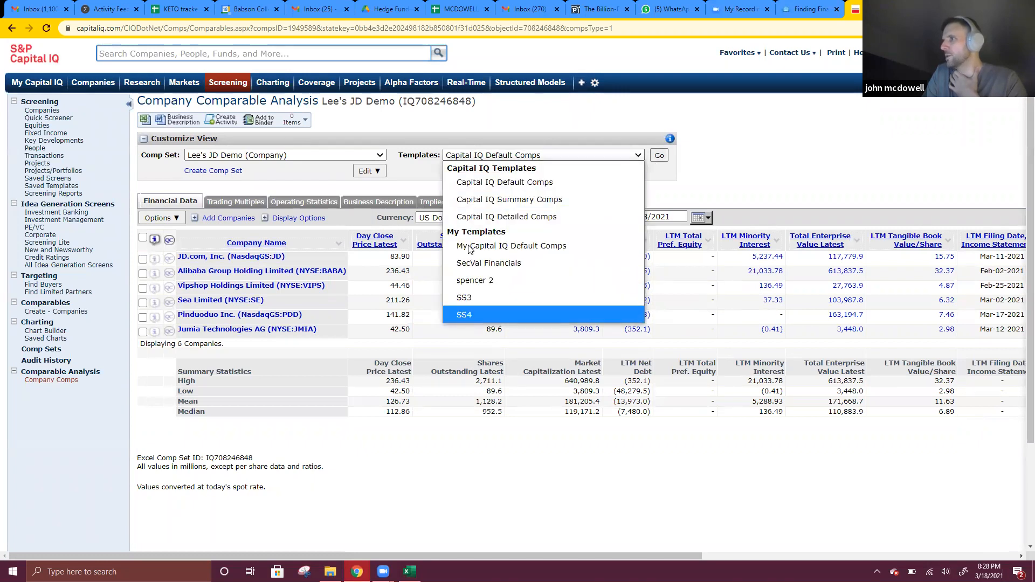
{"action": "left_click", "coordinate": [461, 317]}
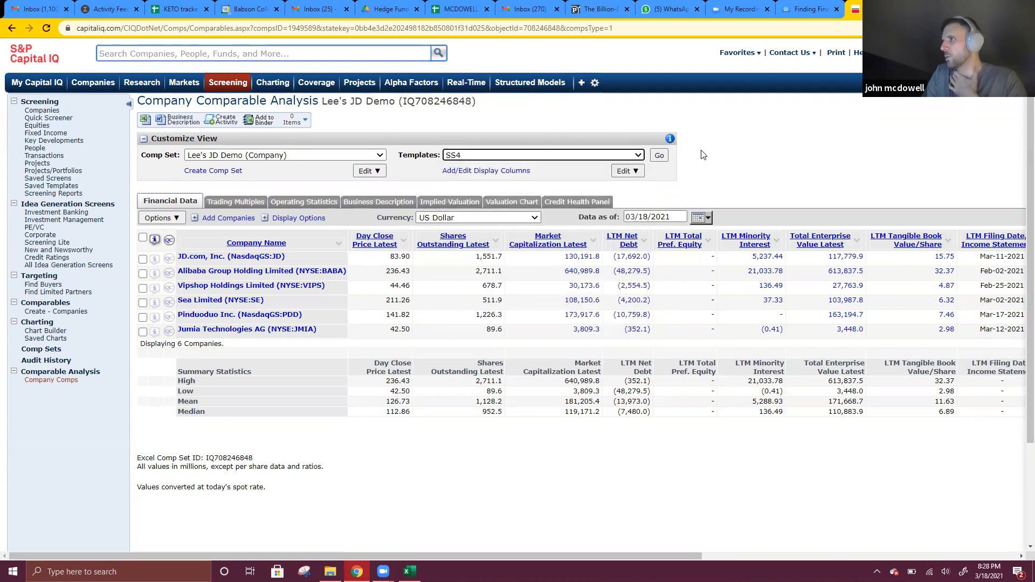
{"action": "left_click", "coordinate": [662, 156]}
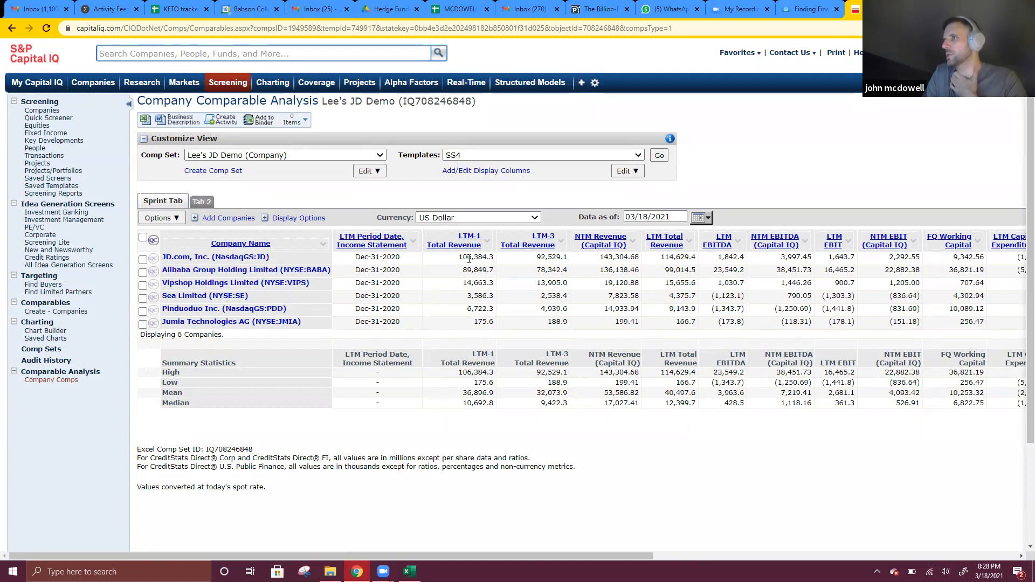
Export the comparable analysis to Excel and bring up the CompCo sheet of the Compco template workbook in Excel.
{"action": "left_click", "coordinate": [144, 121]}
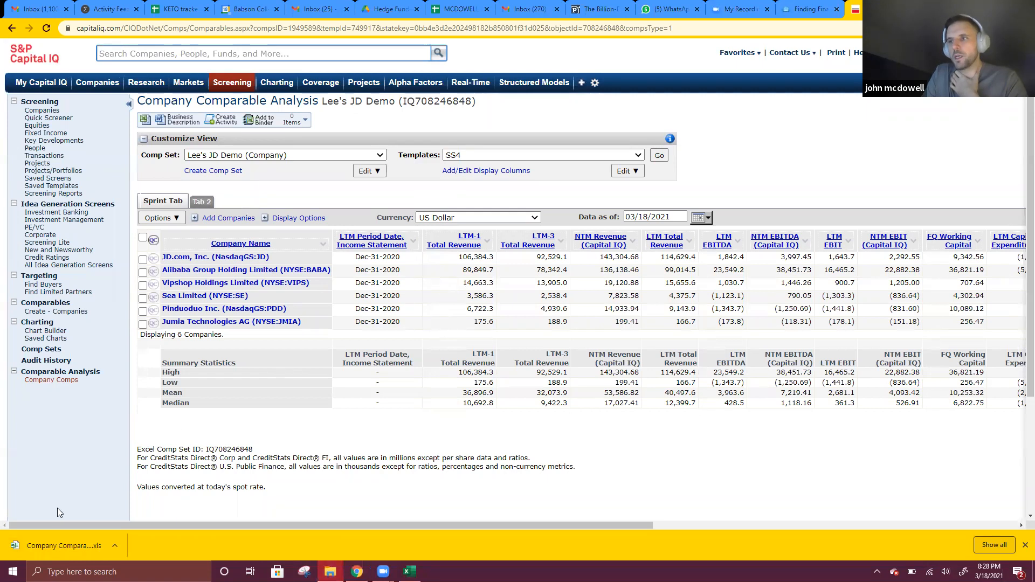
{"action": "left_click", "coordinate": [80, 545]}
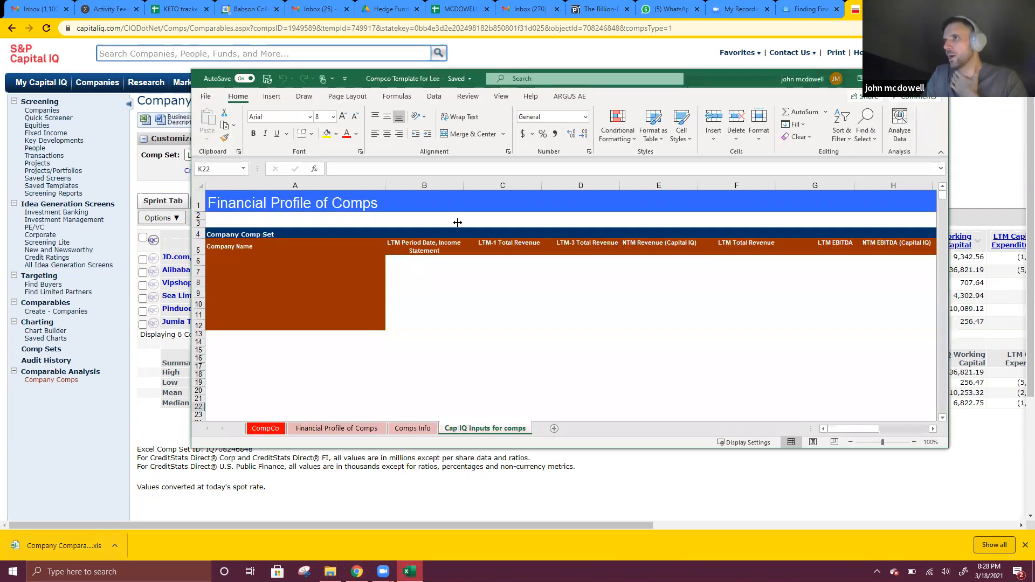
{"action": "left_click", "coordinate": [911, 79]}
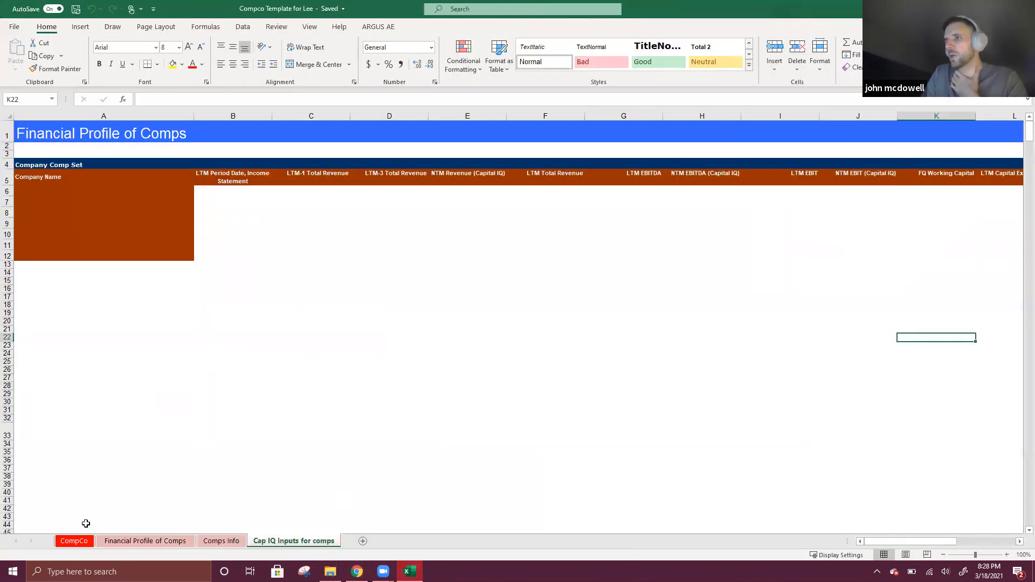
{"action": "left_click", "coordinate": [85, 544]}
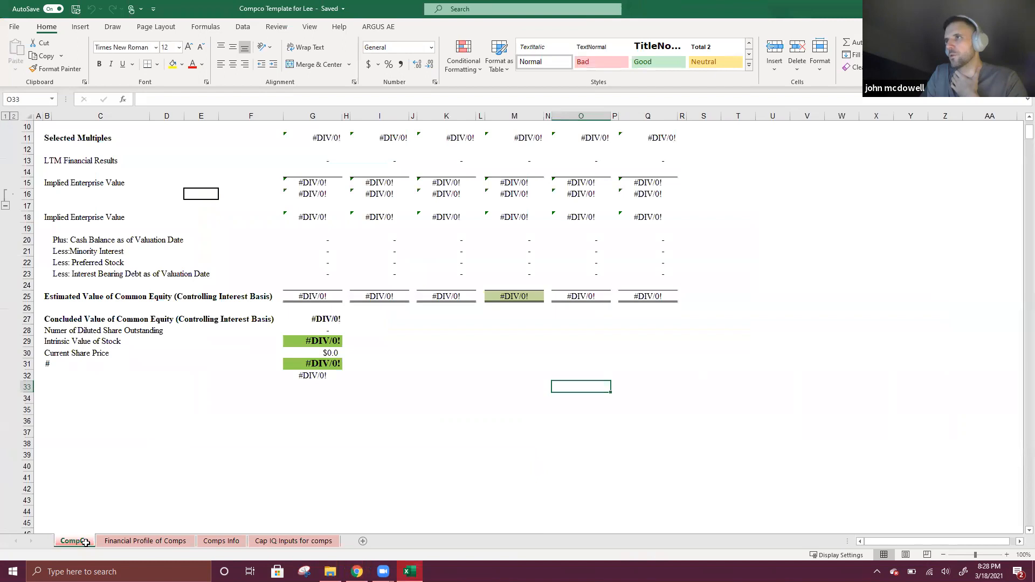
Review the multiples and the concluded common equity value cell on the CompCo sheet, and bring up the Cap IQ Inputs for comps sheet.
{"action": "scroll", "coordinate": [321, 270], "scroll_direction": "up", "scroll_amount": 4}
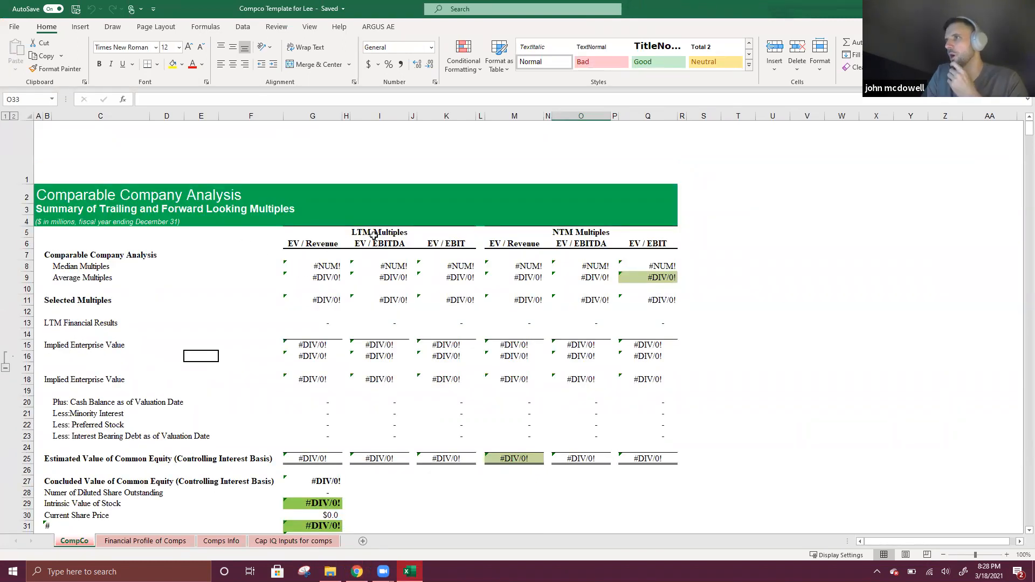
{"action": "scroll", "coordinate": [361, 253], "scroll_direction": "down", "scroll_amount": 1}
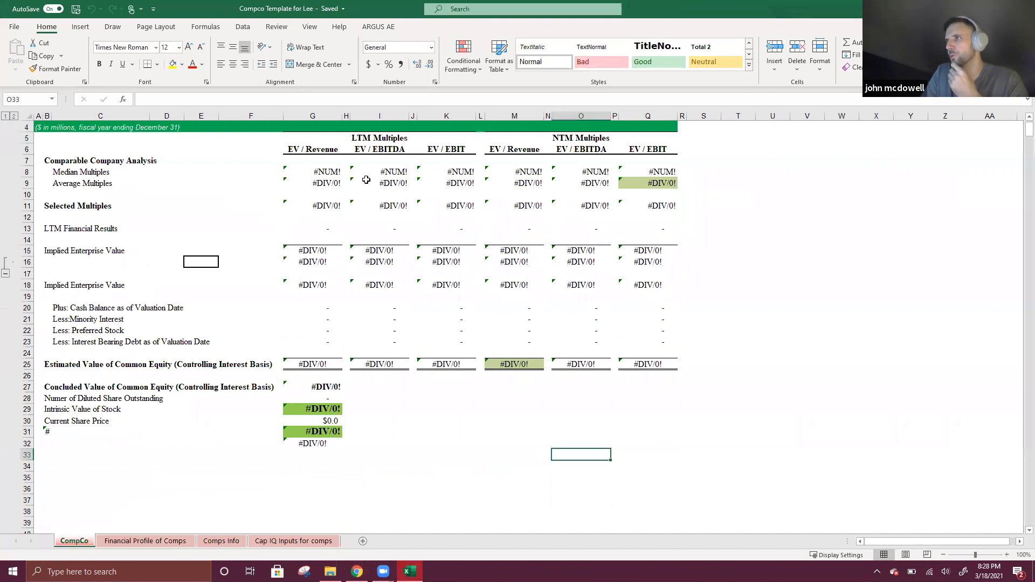
{"action": "left_click", "coordinate": [310, 388]}
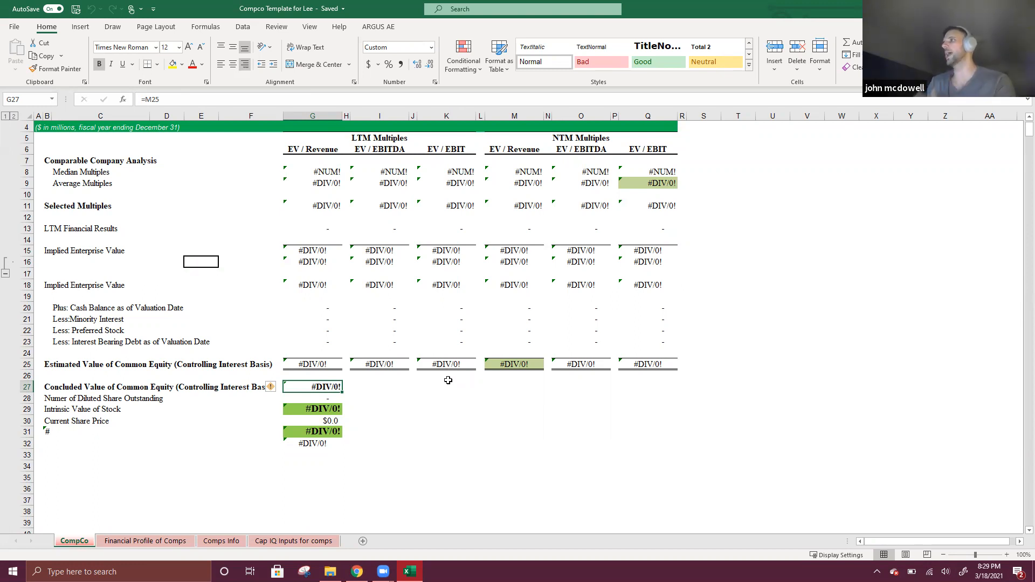
{"action": "left_click", "coordinate": [305, 542]}
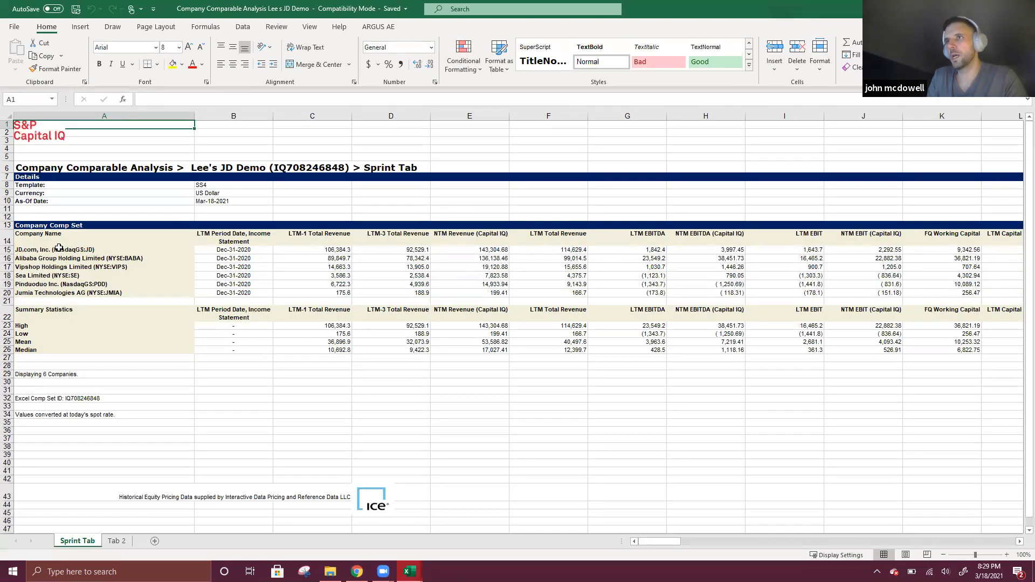
Copy the data rows of all six companies, A15:S20, from the Sprint Tab of the exported Company Comparable Analysis workbook.
{"action": "left_click", "coordinate": [55, 250]}
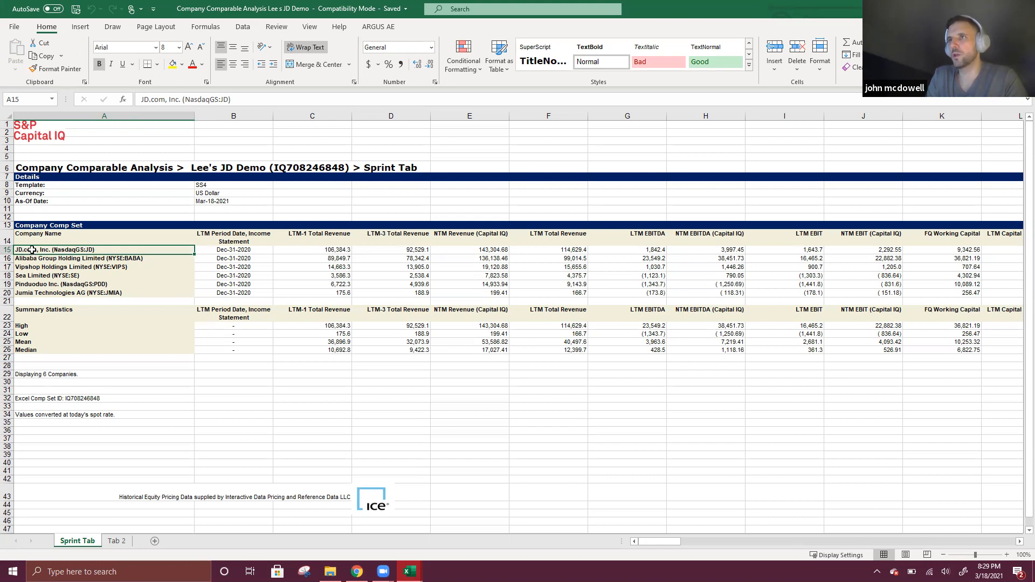
{"action": "left_click_drag", "start_coordinate": [33, 249], "coordinate": [919, 294]}
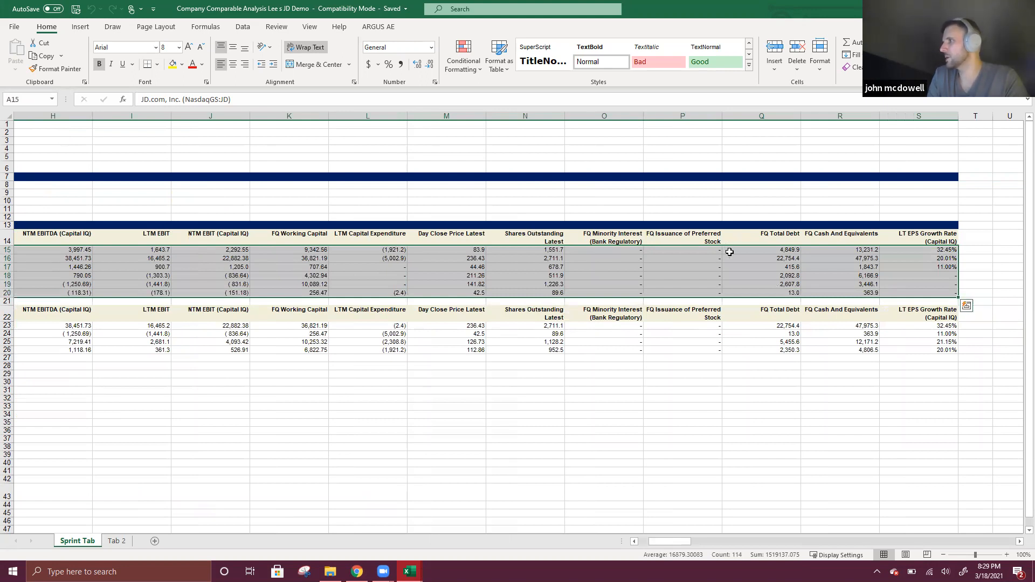
{"action": "right_click", "coordinate": [729, 252]}
{"action": "left_click", "coordinate": [758, 276]}
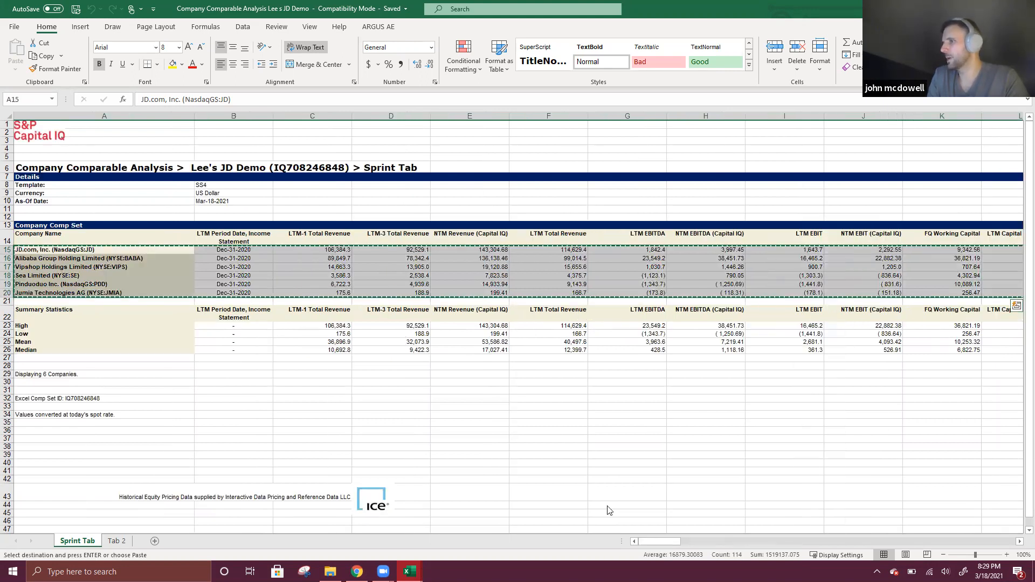
Paste the copied company rows at A6 of the Compco template's Cap IQ Inputs for comps sheet and bring up the CompCo sheet.
{"action": "mouse_move", "coordinate": [409, 571]}
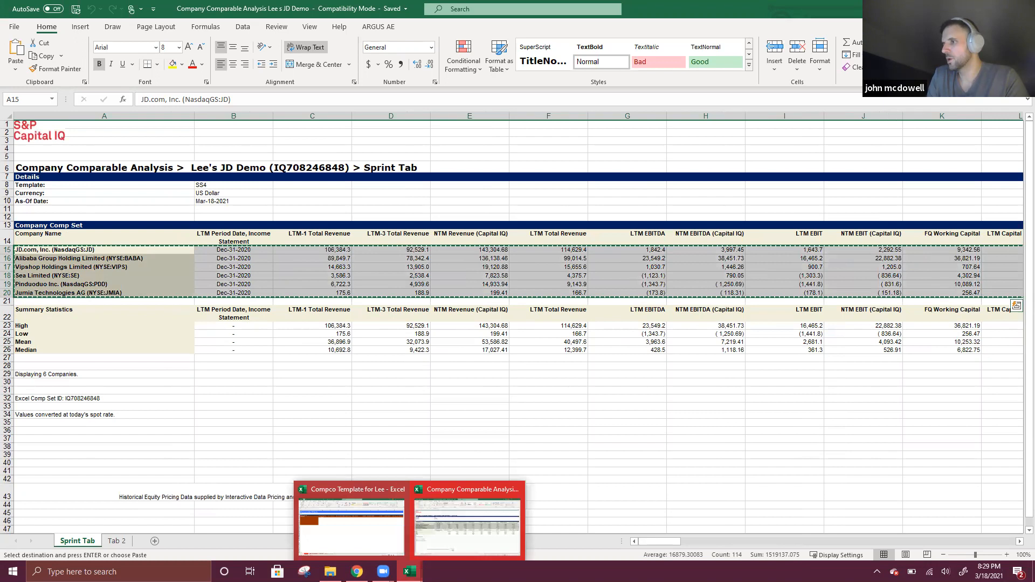
{"action": "left_click", "coordinate": [370, 530]}
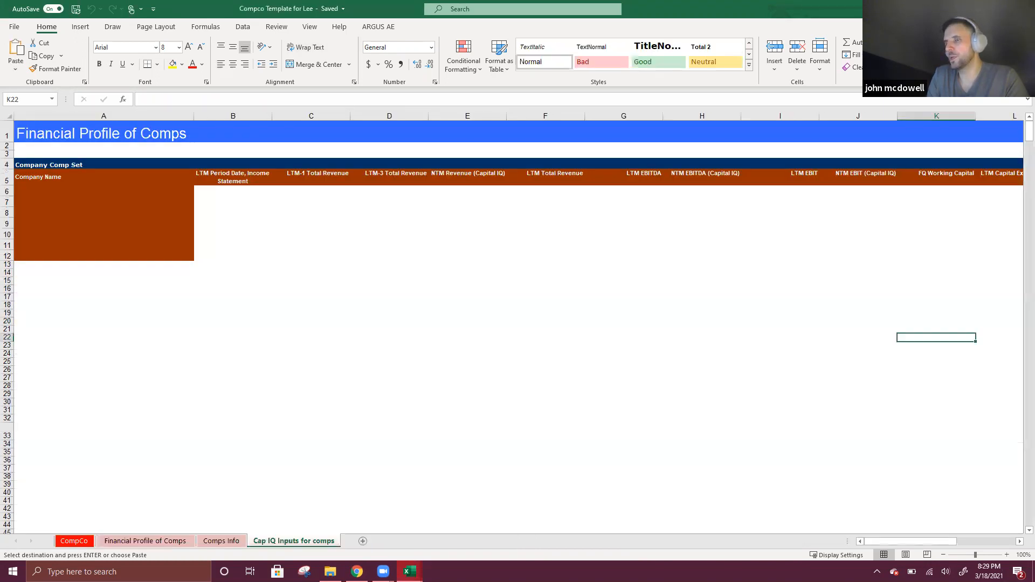
{"action": "left_click", "coordinate": [71, 541]}
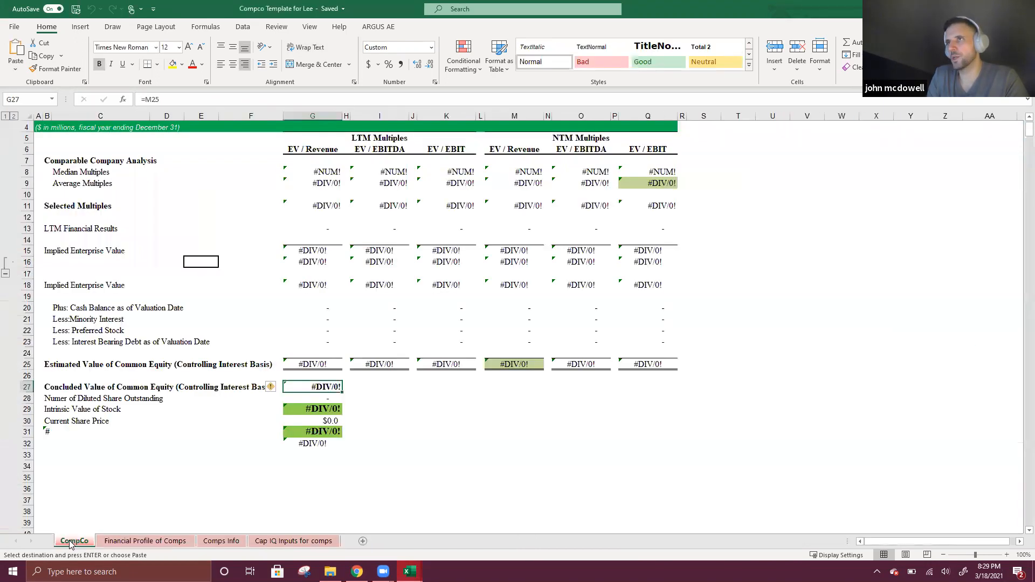
{"action": "left_click", "coordinate": [307, 541]}
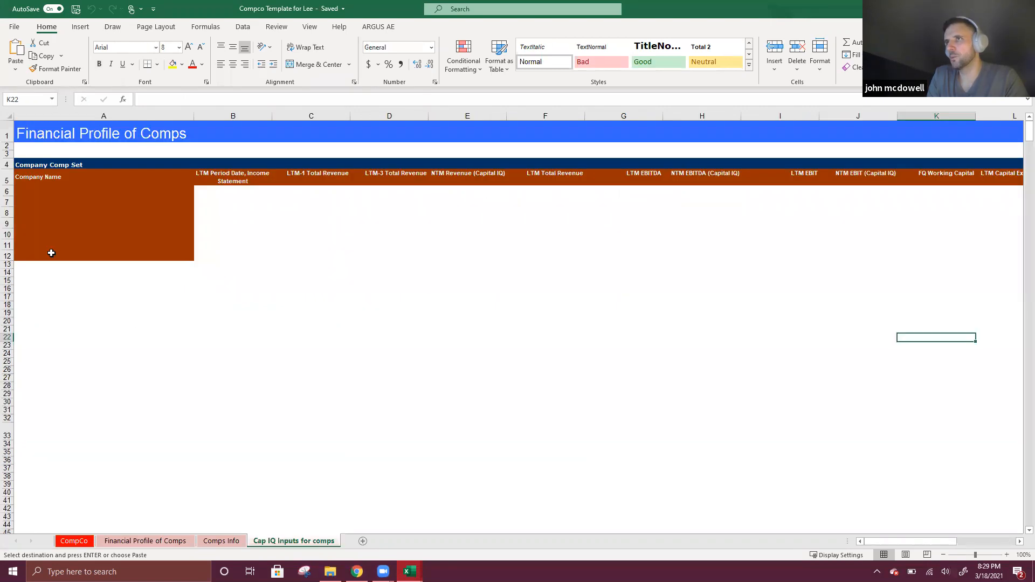
{"action": "left_click", "coordinate": [32, 194]}
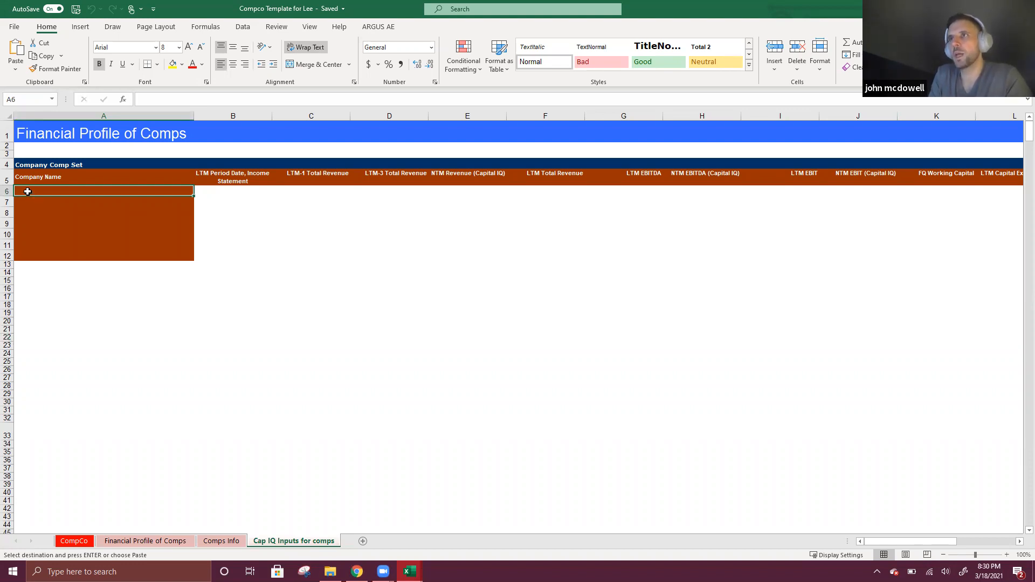
{"action": "right_click", "coordinate": [28, 192]}
{"action": "left_click", "coordinate": [56, 248]}
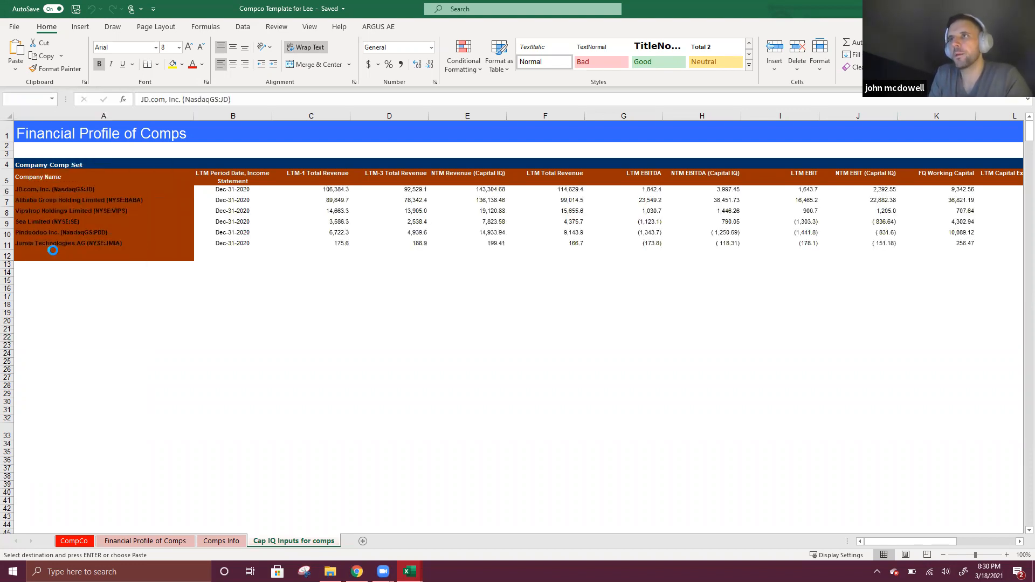
{"action": "left_click", "coordinate": [92, 352]}
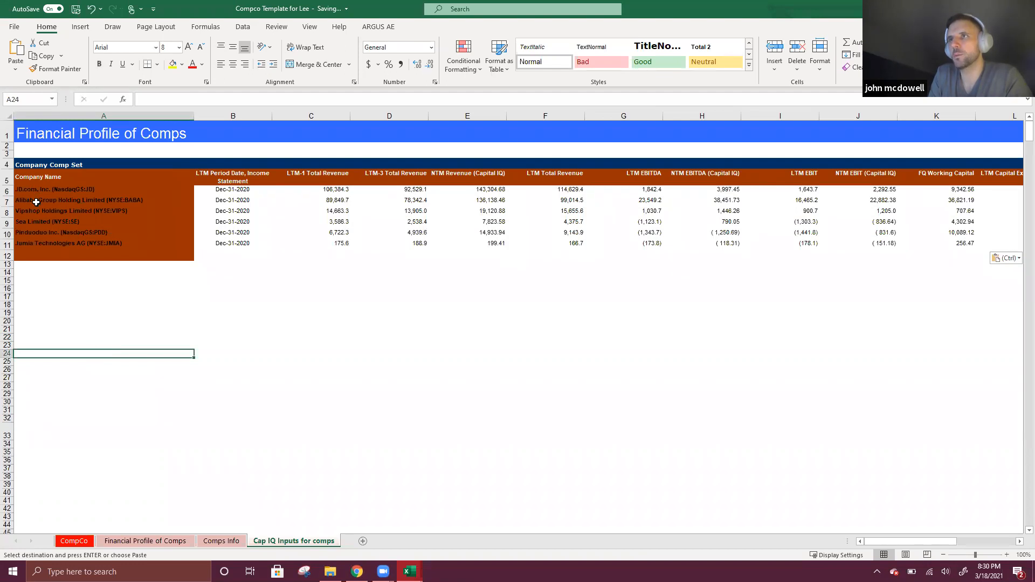
{"action": "left_click", "coordinate": [74, 541]}
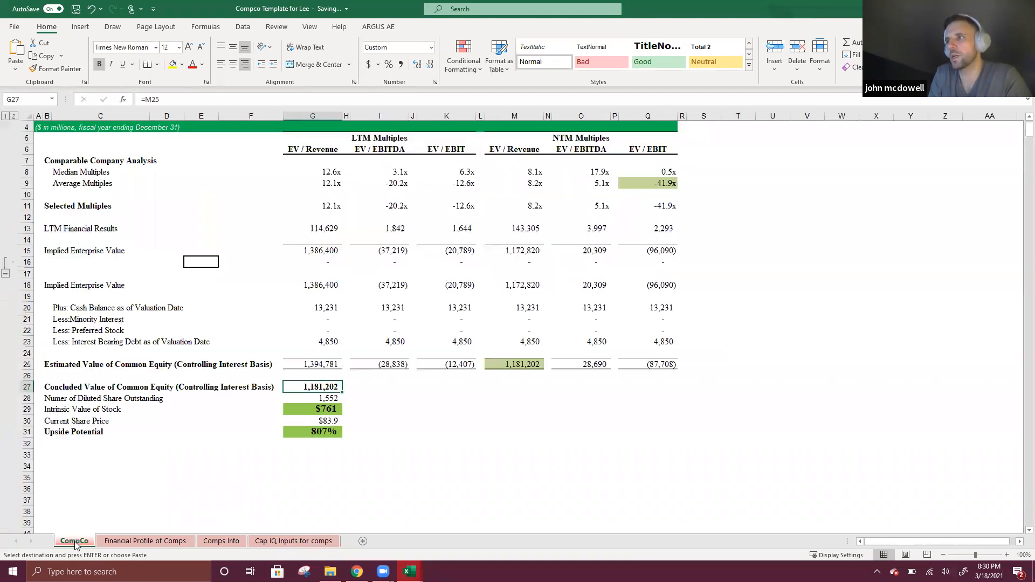